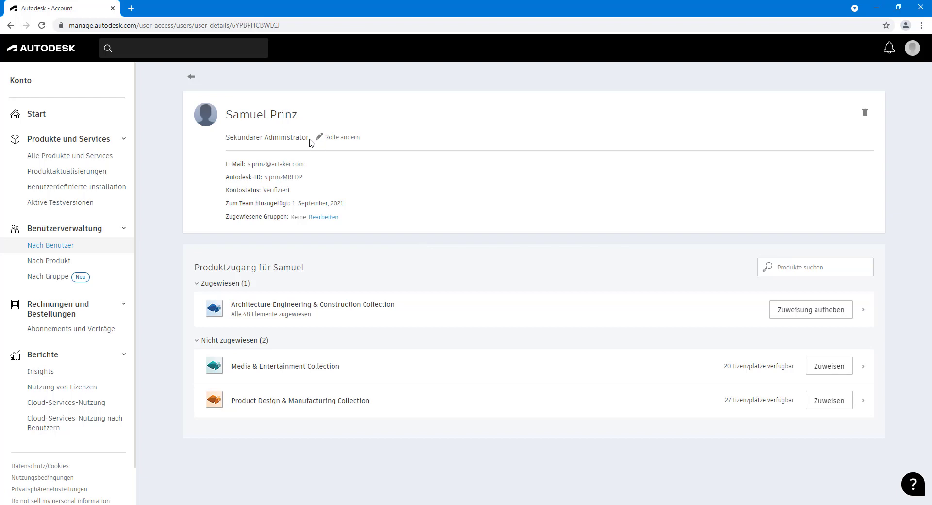
Review the user's administrator role and assigned groups in the user details
drag(309, 140, 227, 146)
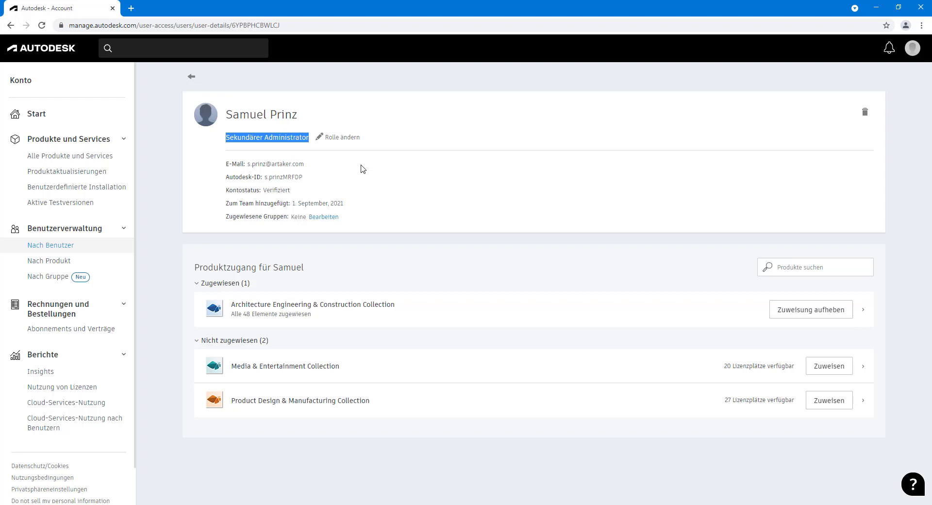
click(235, 217)
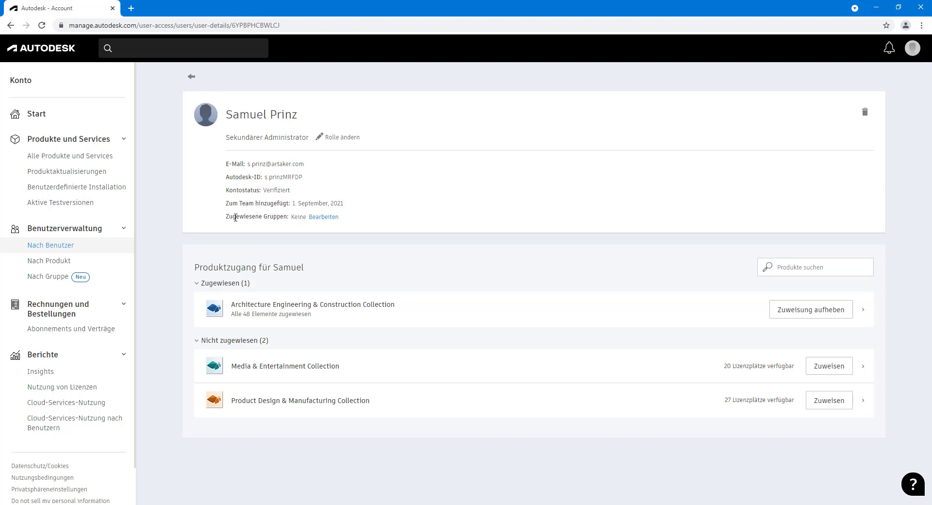
drag(227, 218, 288, 218)
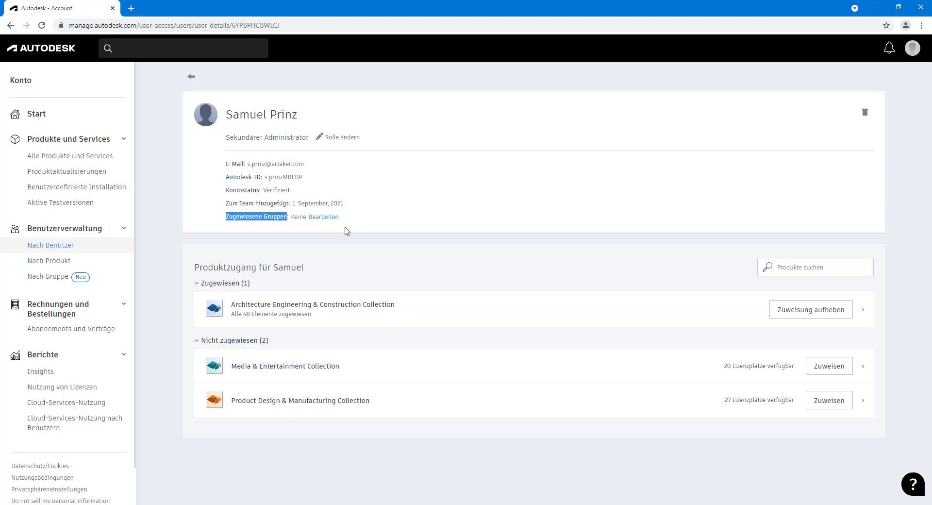
click(358, 253)
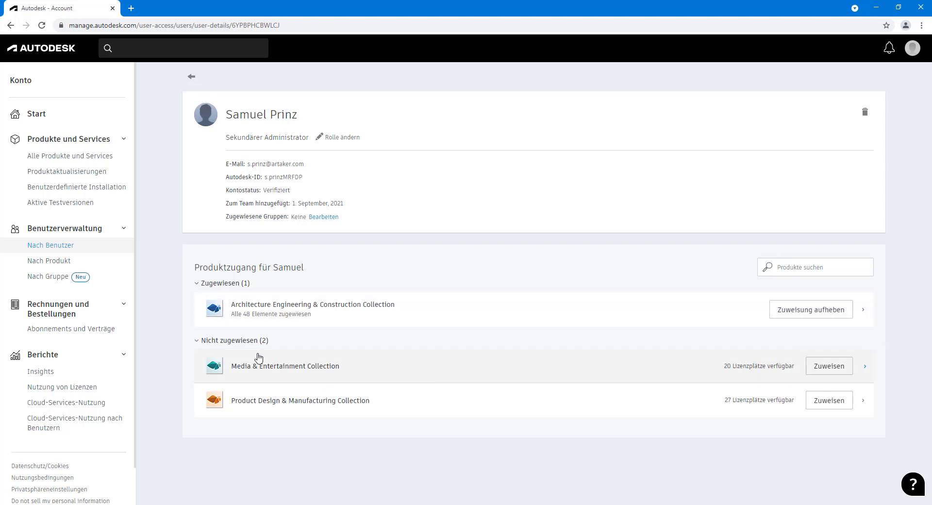
In the group-based user management for team ABA, create a group named "Testgruppe 1"
click(35, 281)
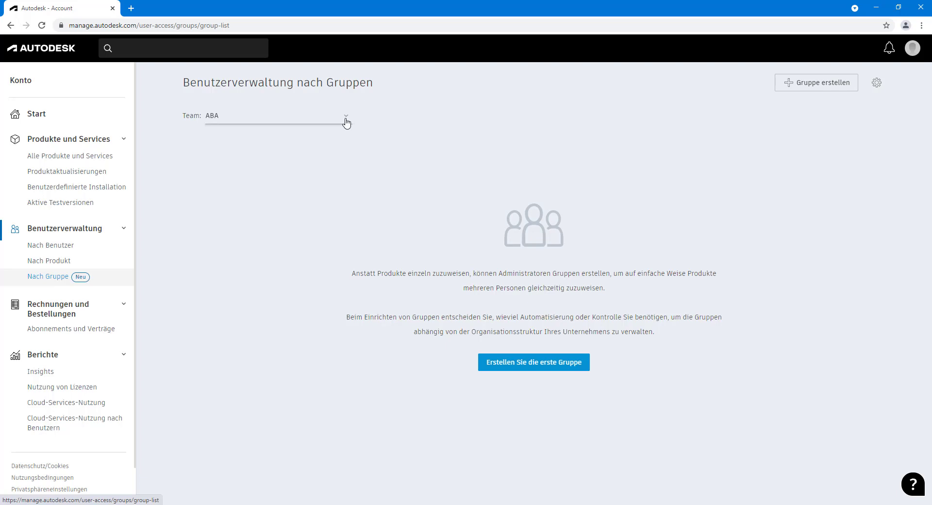
click(346, 119)
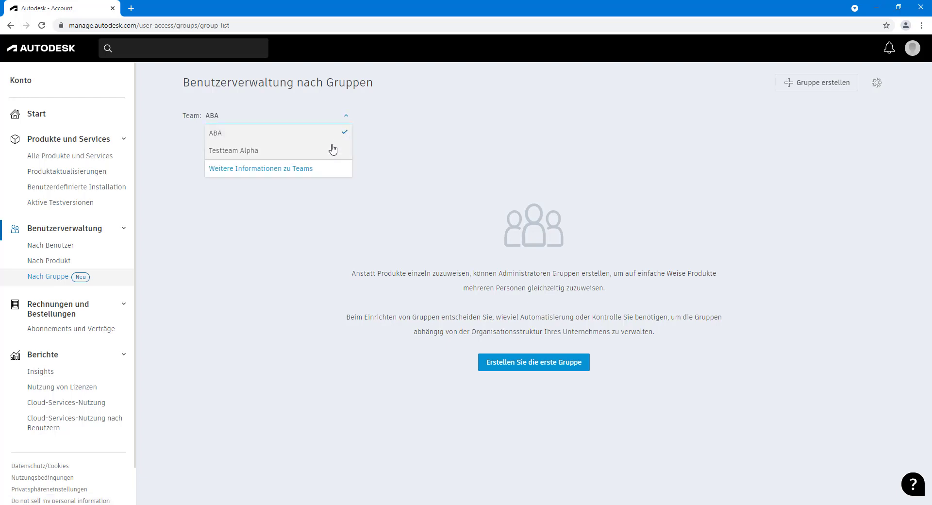
click(345, 119)
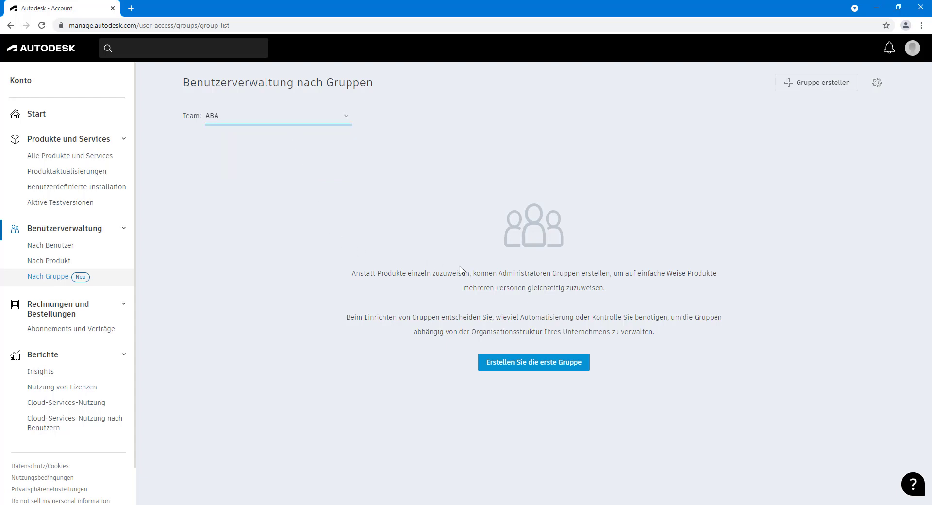
click(798, 84)
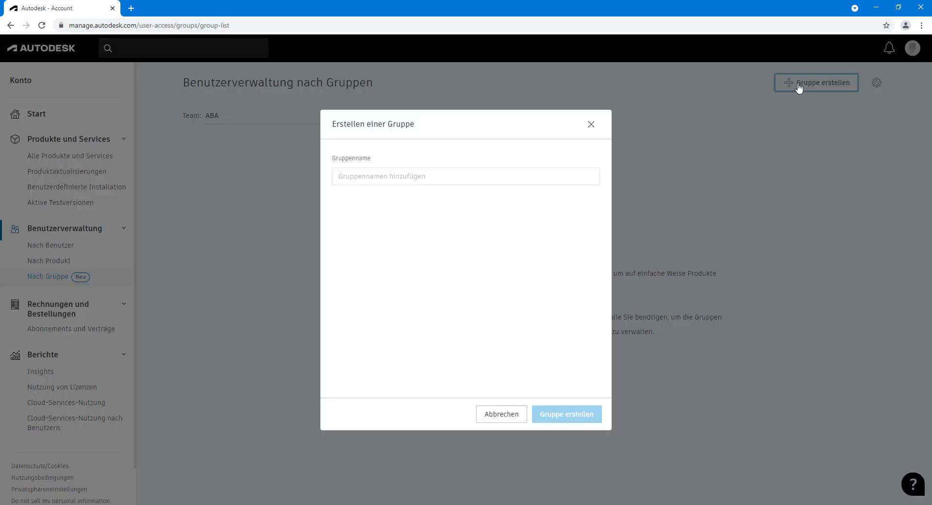
click(443, 175)
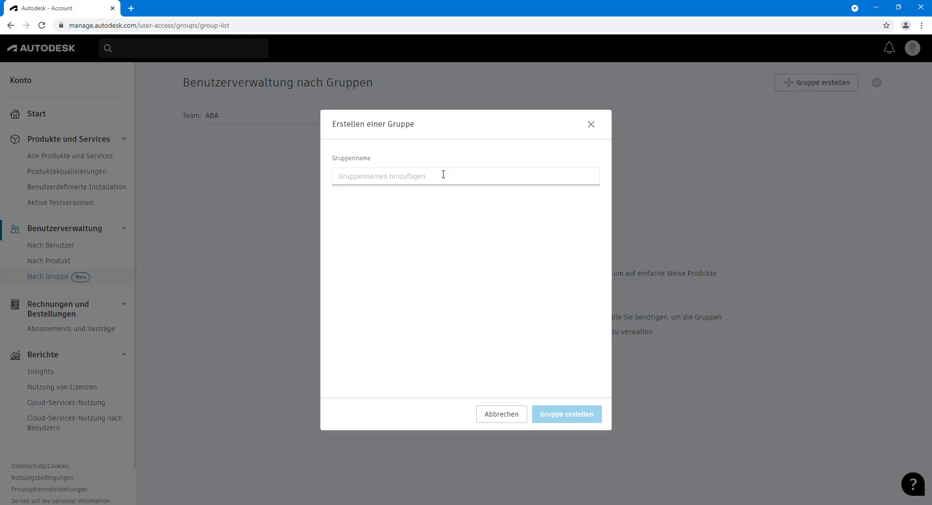
text(Testgr)
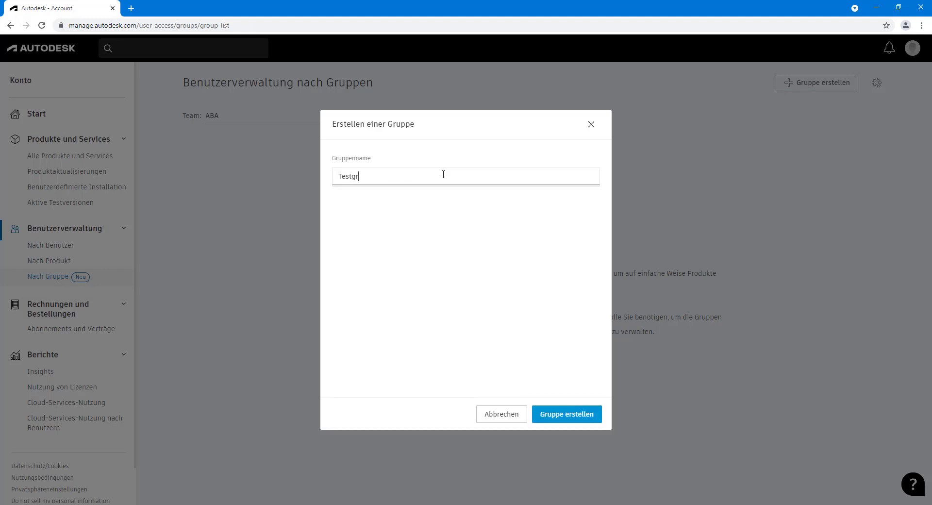
text(uppe 1)
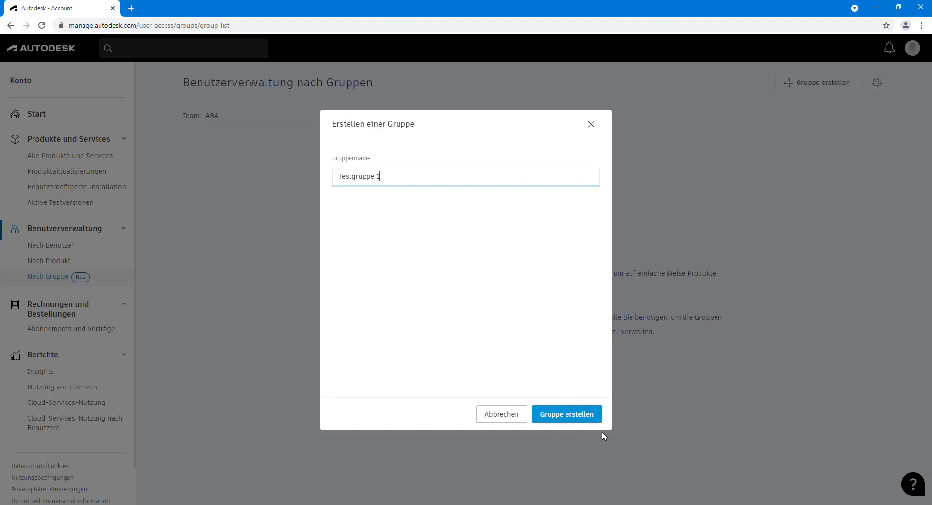
click(577, 423)
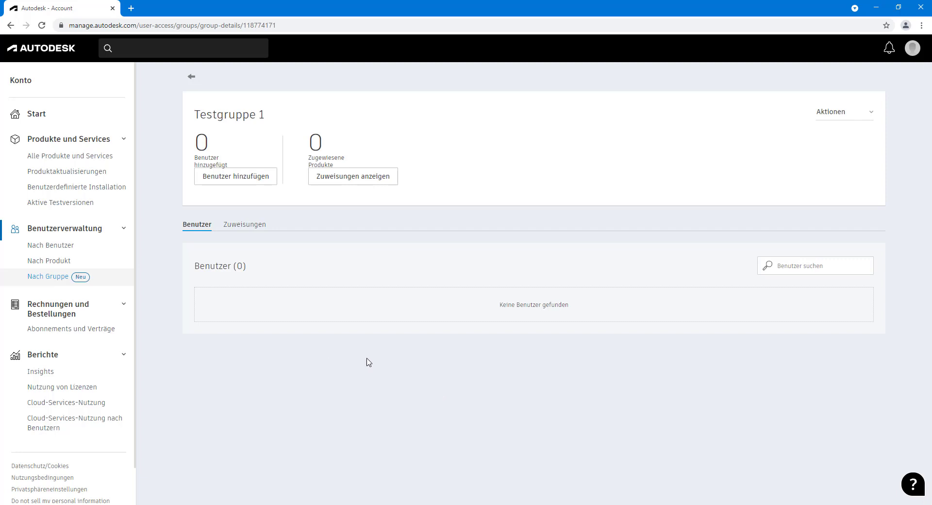
Assign the Architecture Engineering & Construction, Media & Entertainment and Product Design & Manufacturing Collections to Testgruppe 1
click(51, 280)
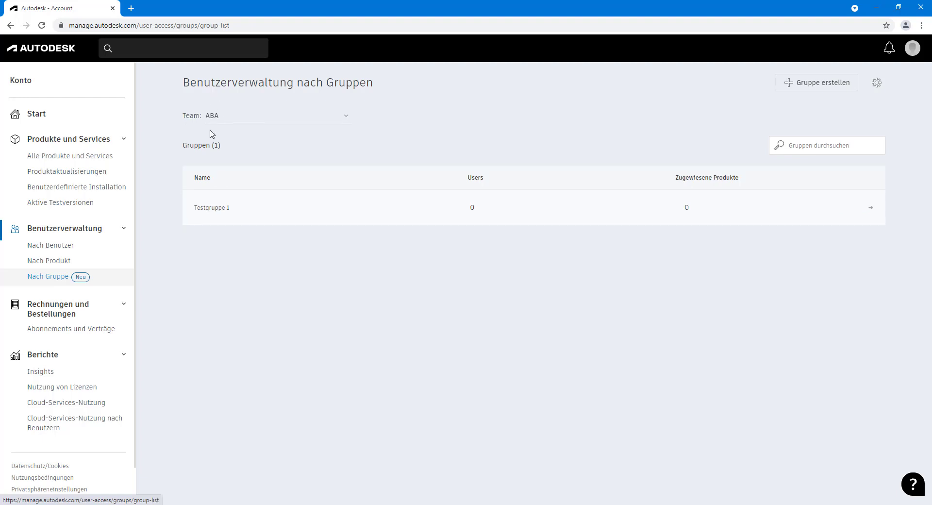
click(209, 213)
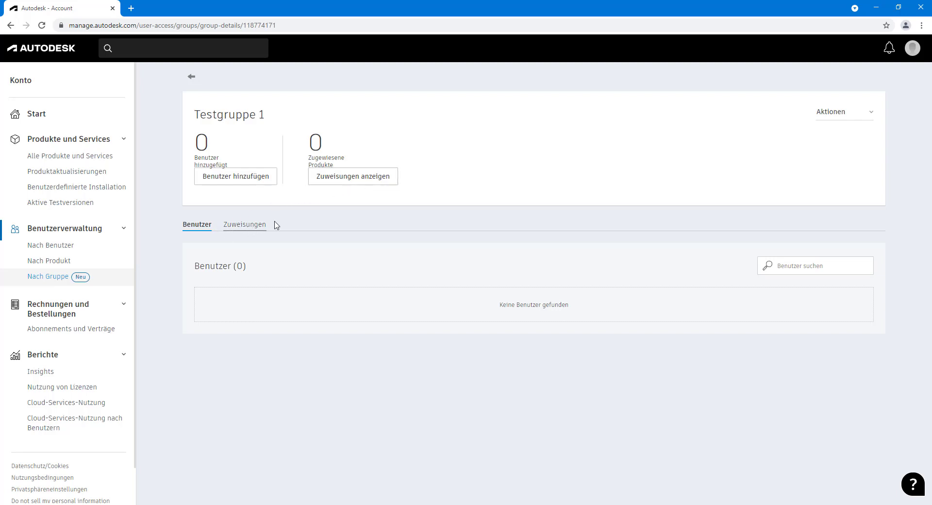
click(341, 184)
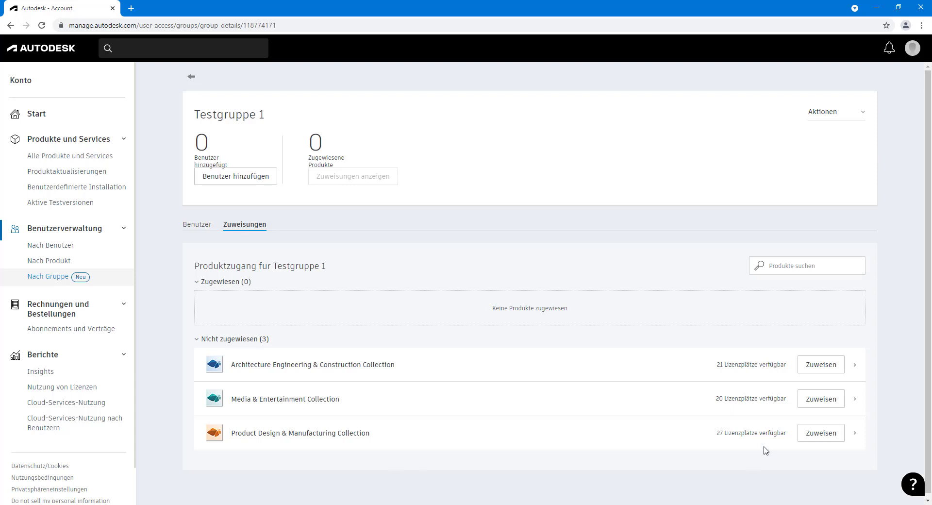
click(809, 367)
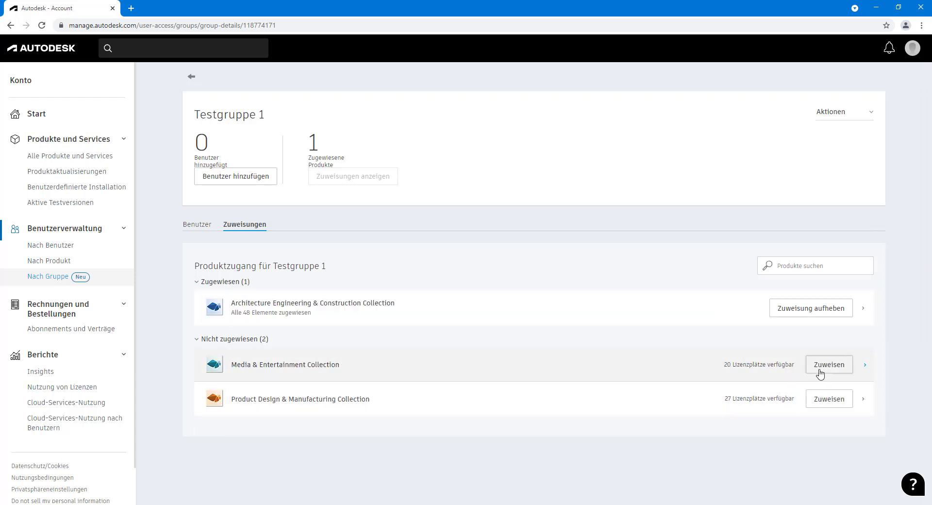
click(819, 372)
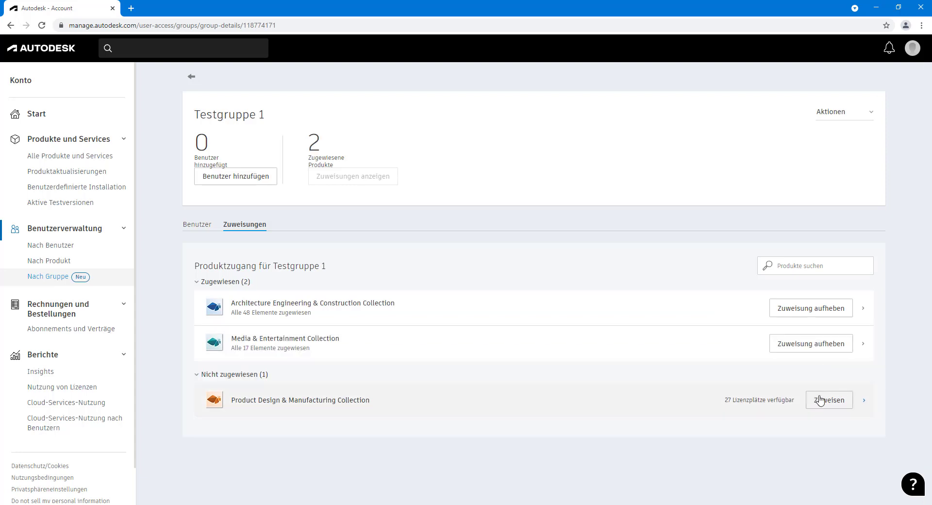
click(820, 403)
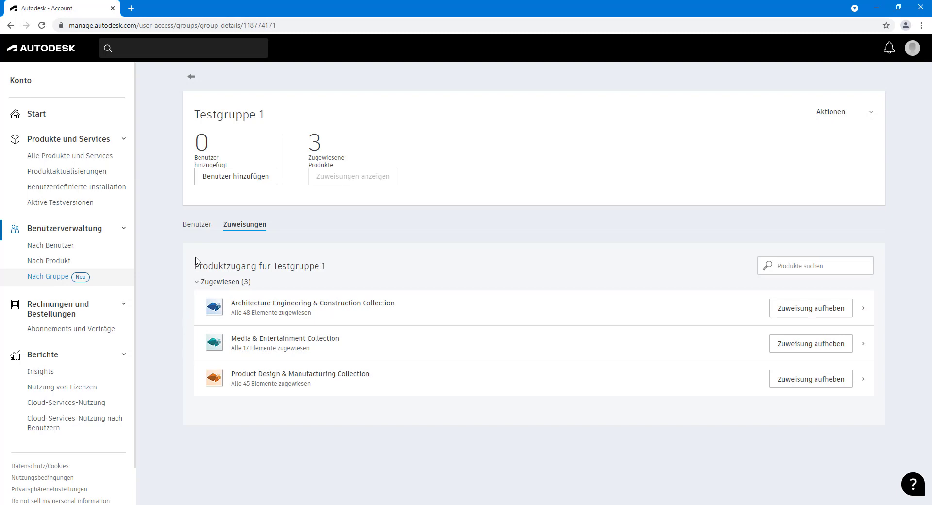
Search the team's users by surname for the secondary administrator and add that user to Testgruppe 1
click(196, 228)
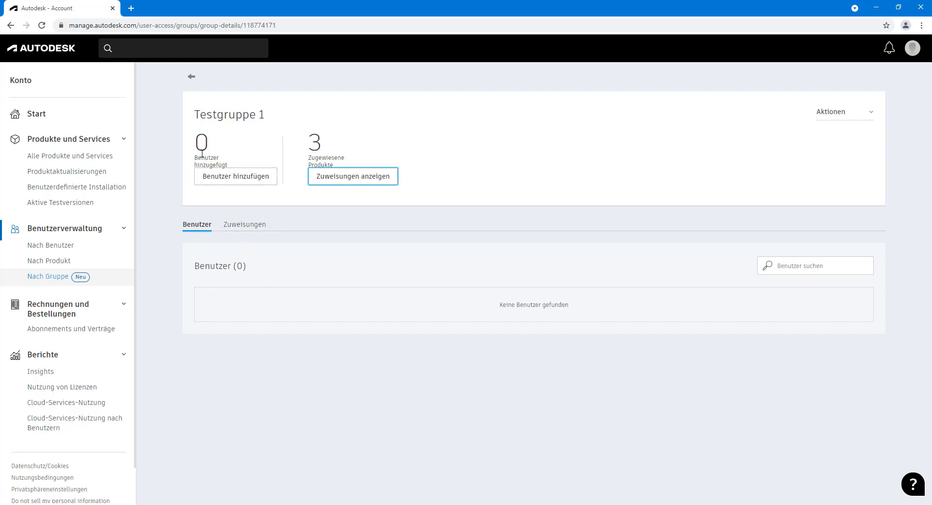
click(216, 183)
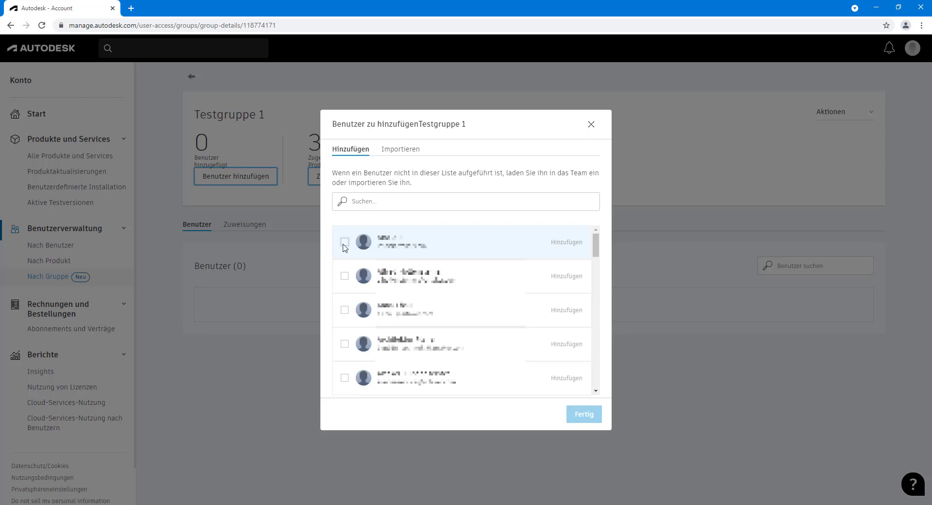
click(396, 151)
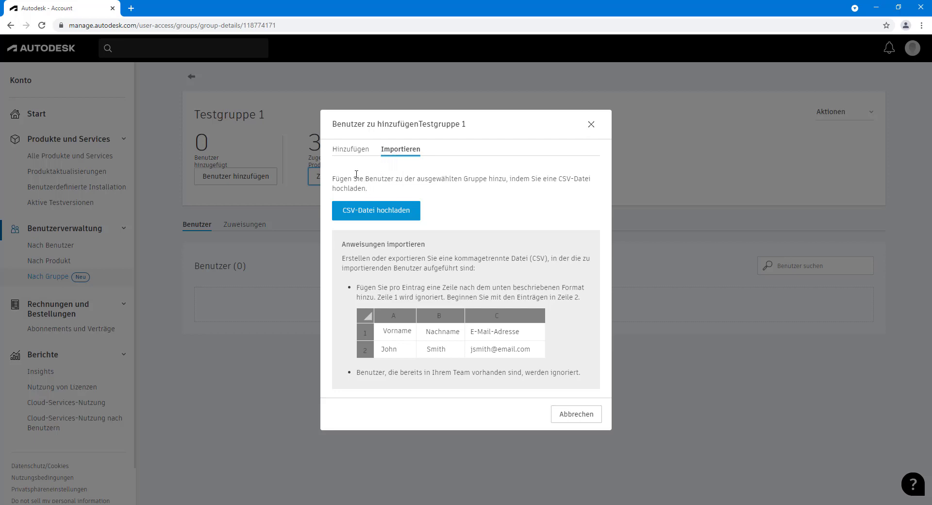
click(350, 154)
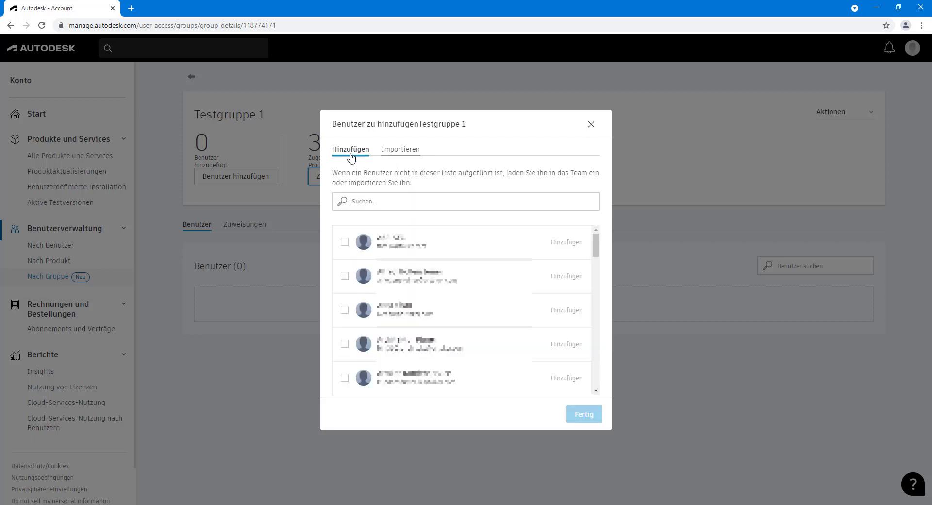
click(383, 206)
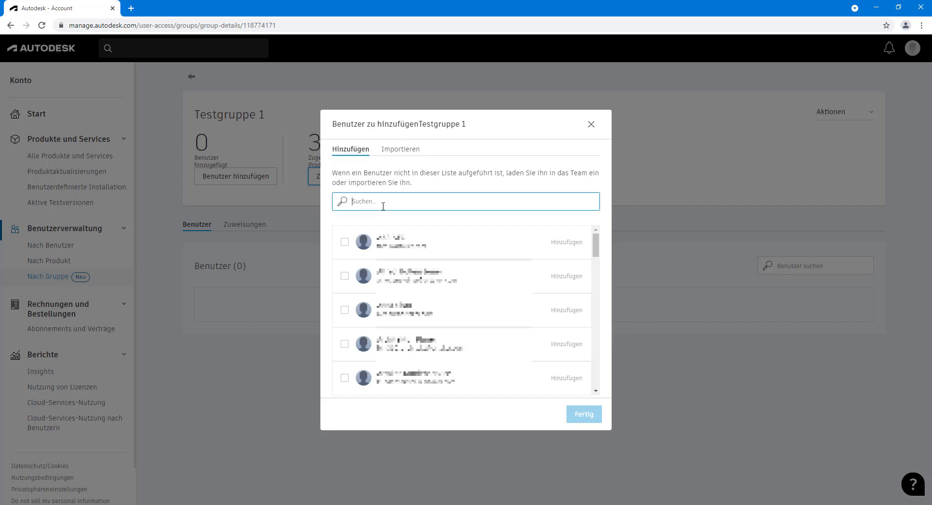
text(prinz)
click(345, 242)
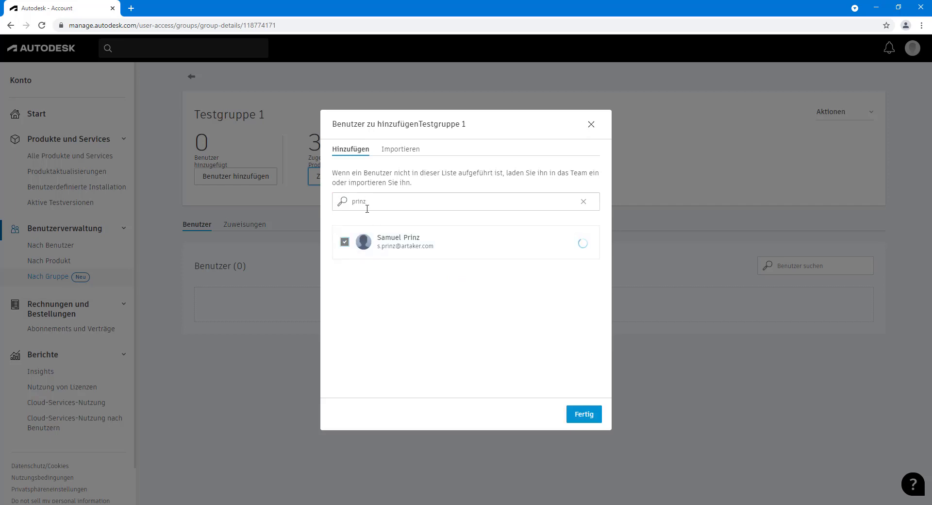
Search the users for "test", add the Test ATC user to Testgruppe 1 and finish adding users
drag(382, 204, 351, 206)
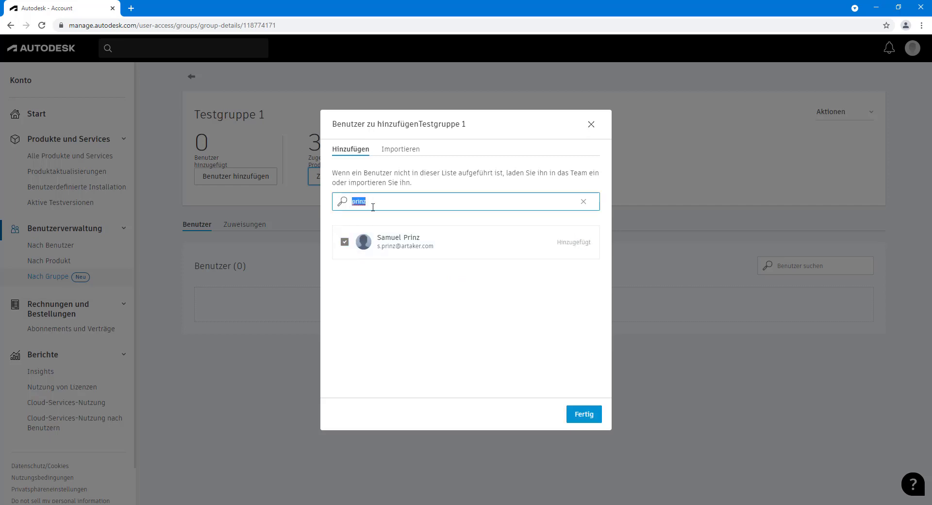
text(test)
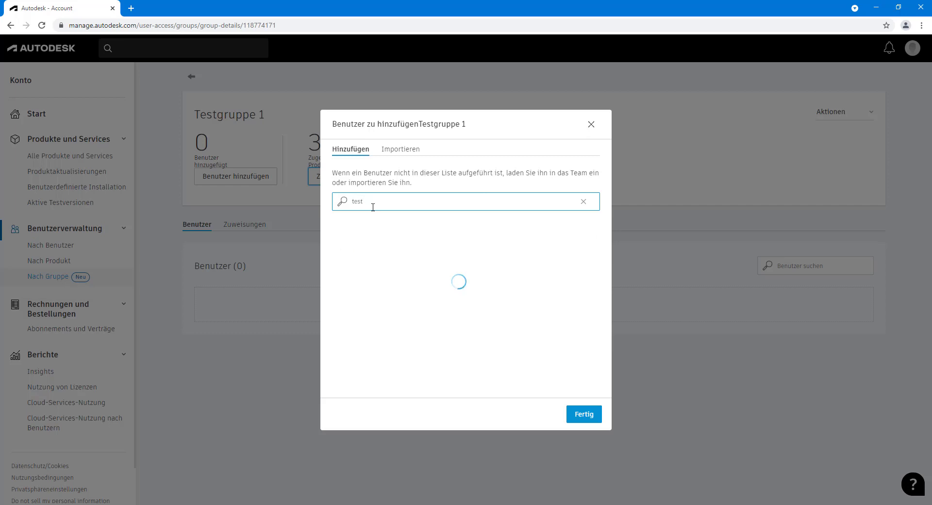
click(345, 241)
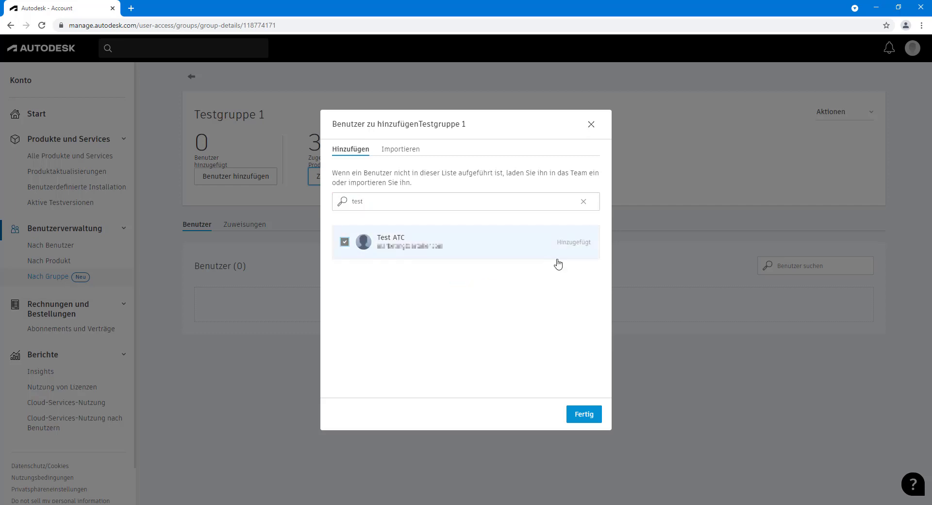
click(584, 420)
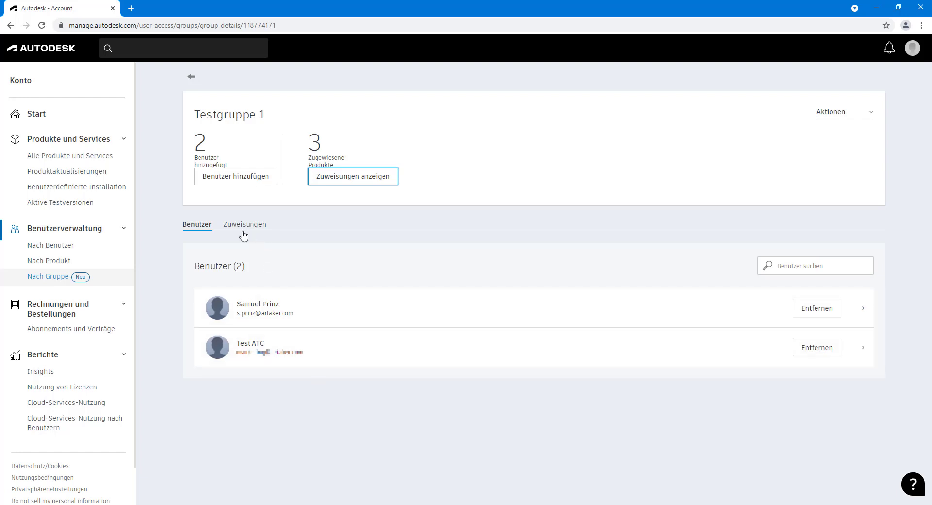
Review Testgruppe 1's product assignments and members, and view all products assigned to the first member
click(243, 227)
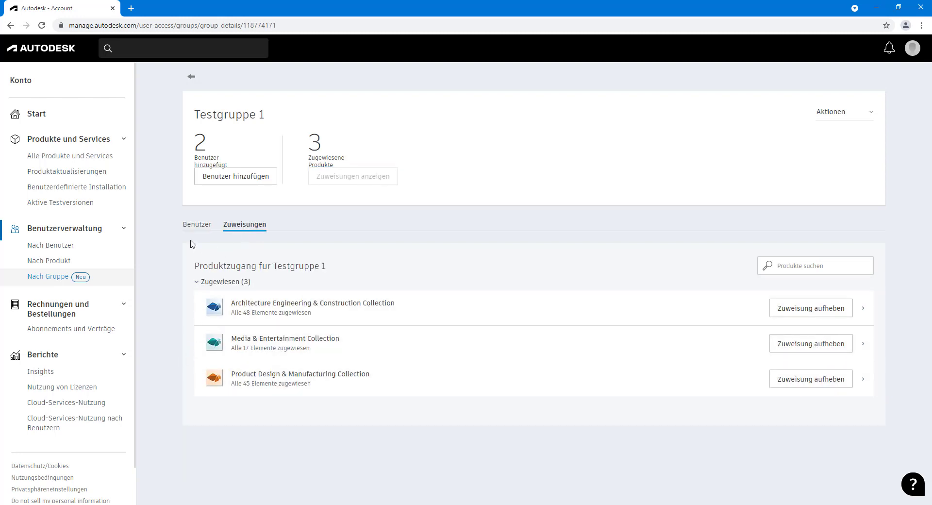
click(196, 226)
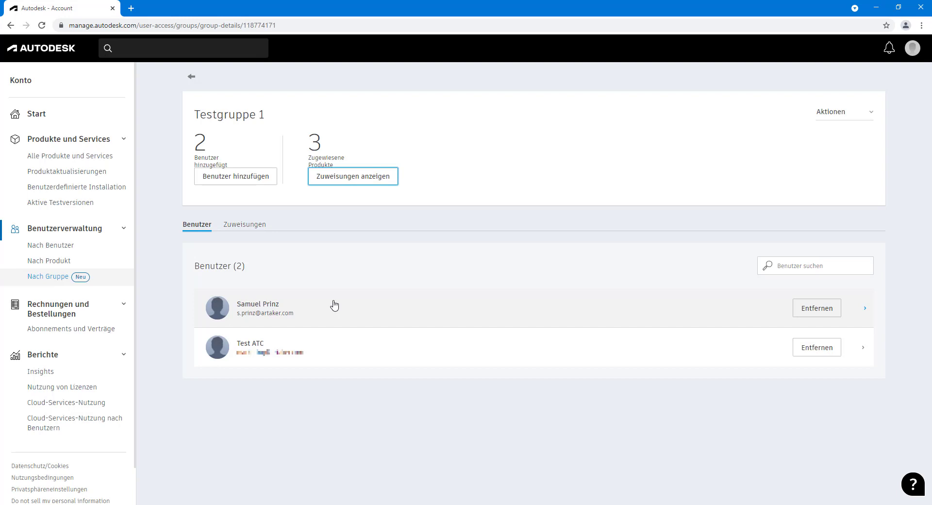
click(392, 321)
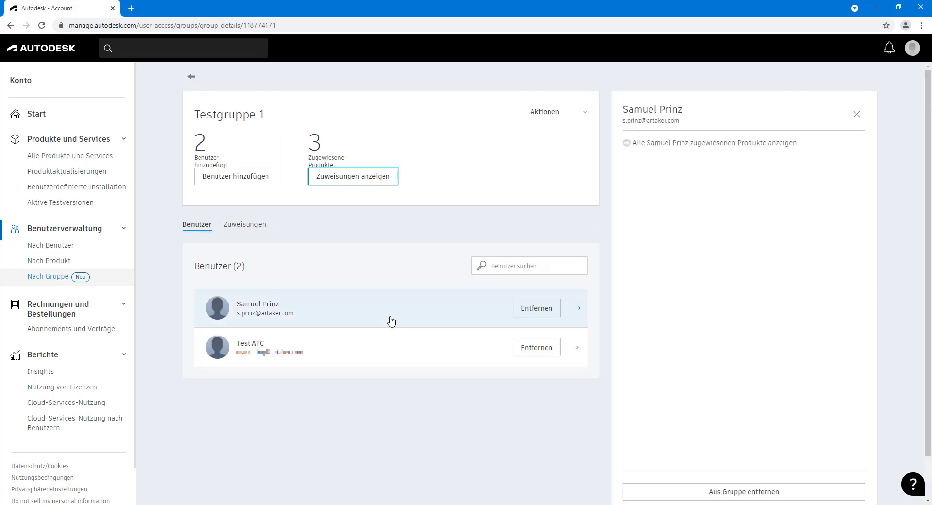
click(660, 145)
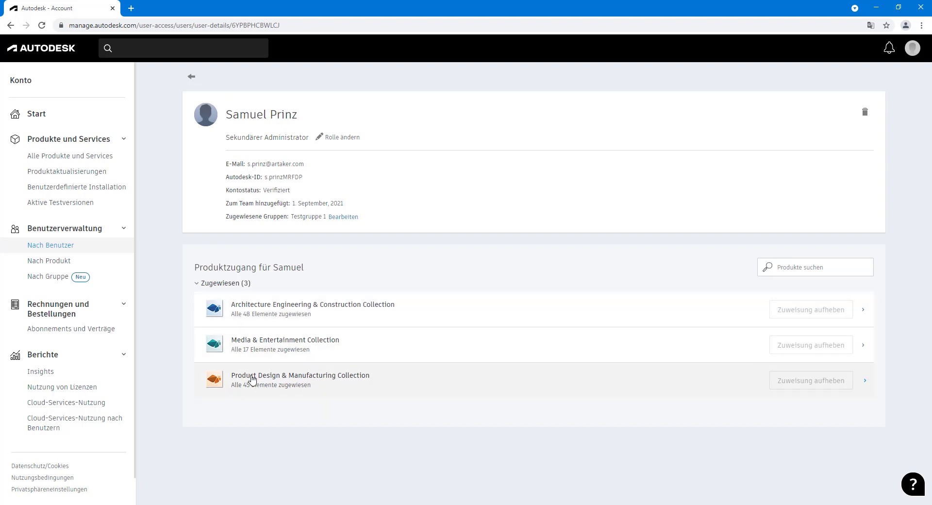
Return to Testgruppe 1 in the group list and display its product assignments
click(63, 282)
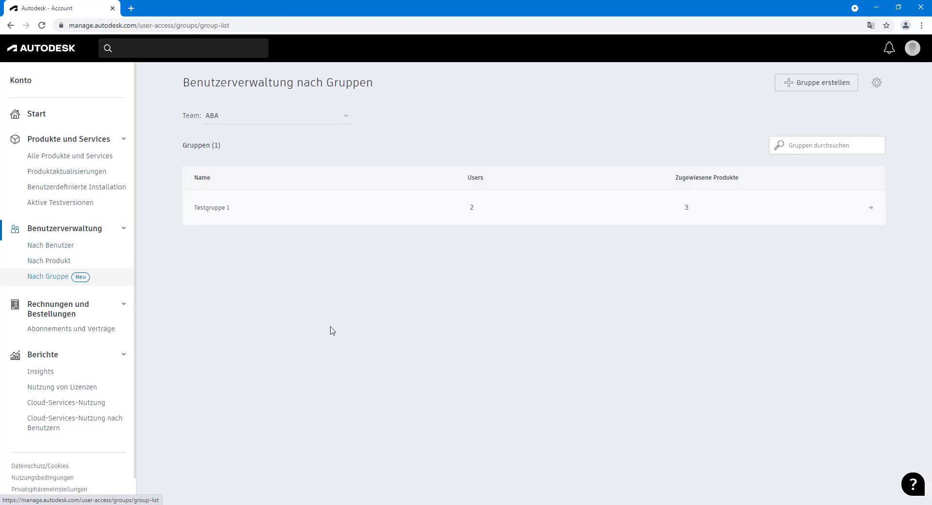
click(215, 216)
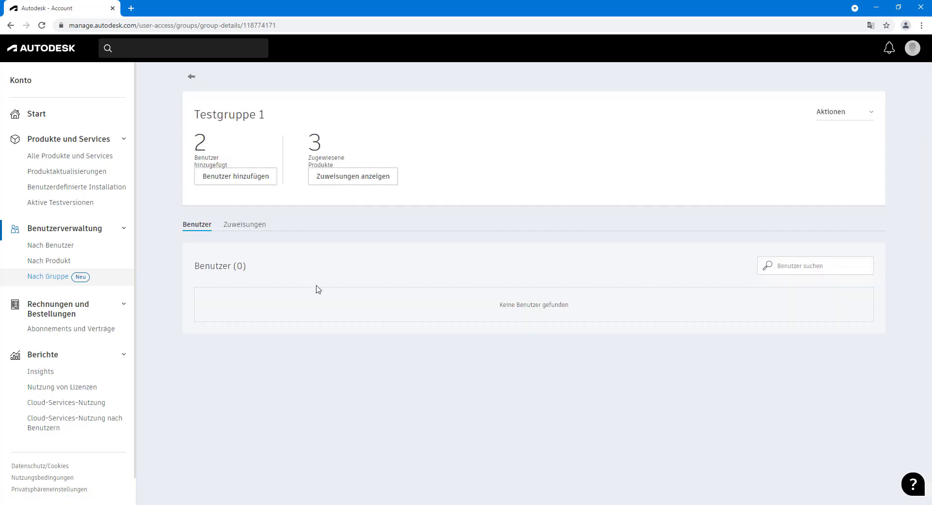
click(256, 228)
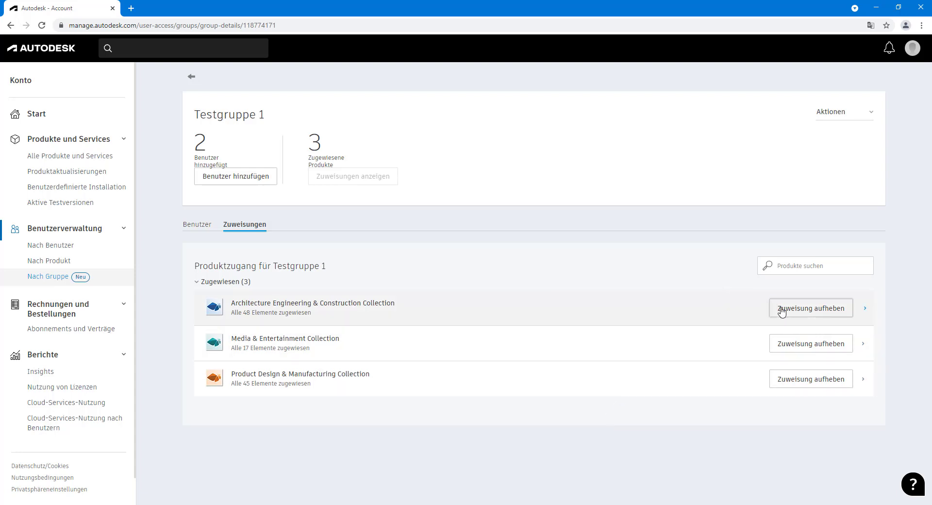
Unassign the Architecture Engineering & Construction and Media & Entertainment Collections from Testgruppe 1 and view all products assigned to its first member
click(781, 311)
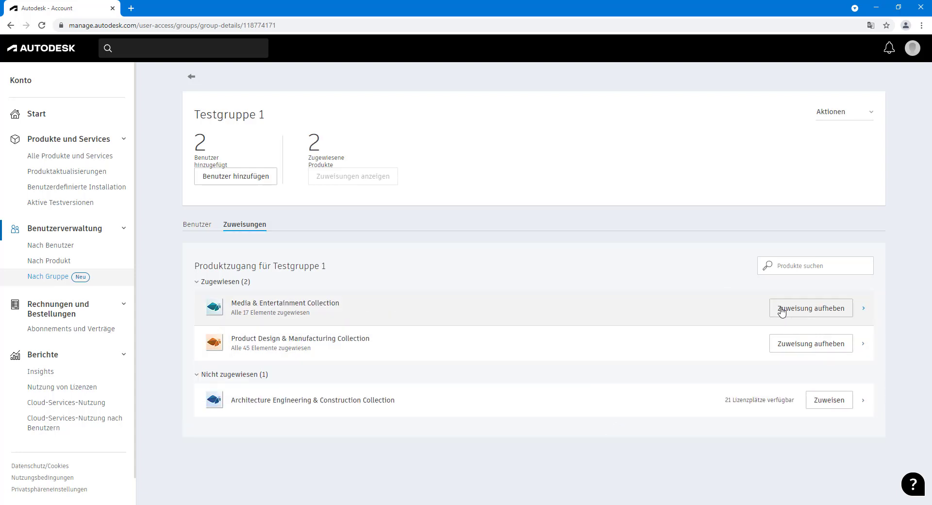
click(788, 313)
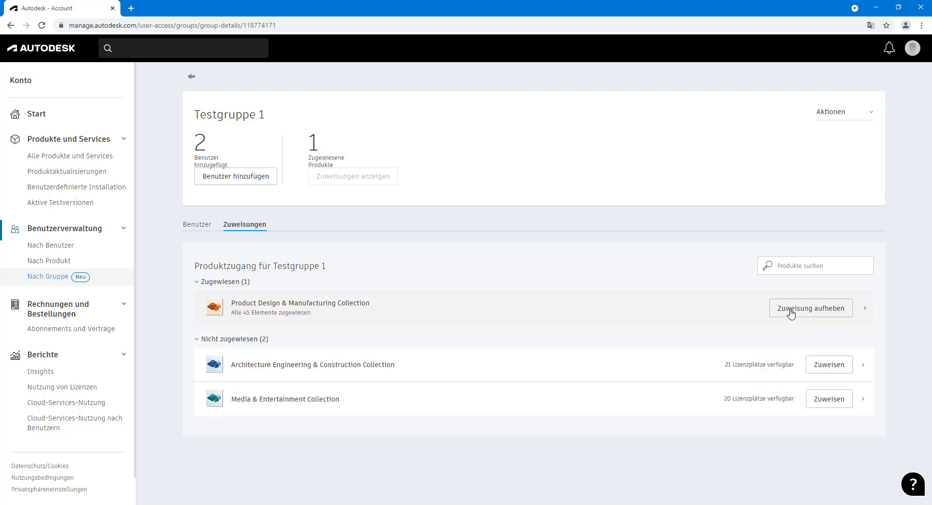
click(204, 230)
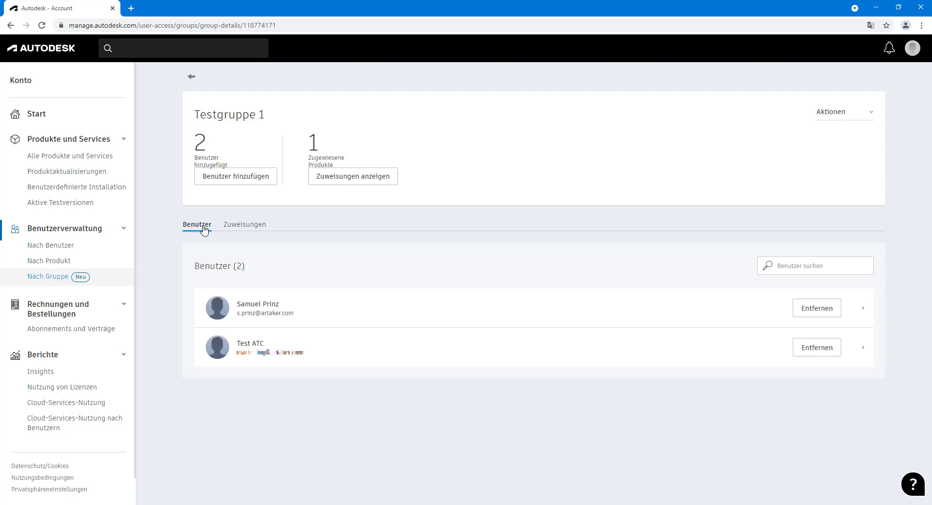
click(298, 303)
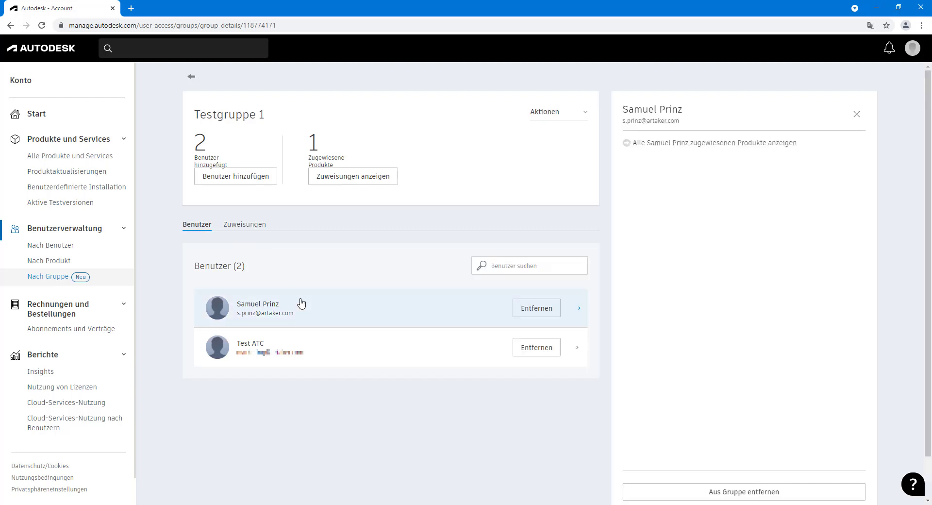
click(637, 143)
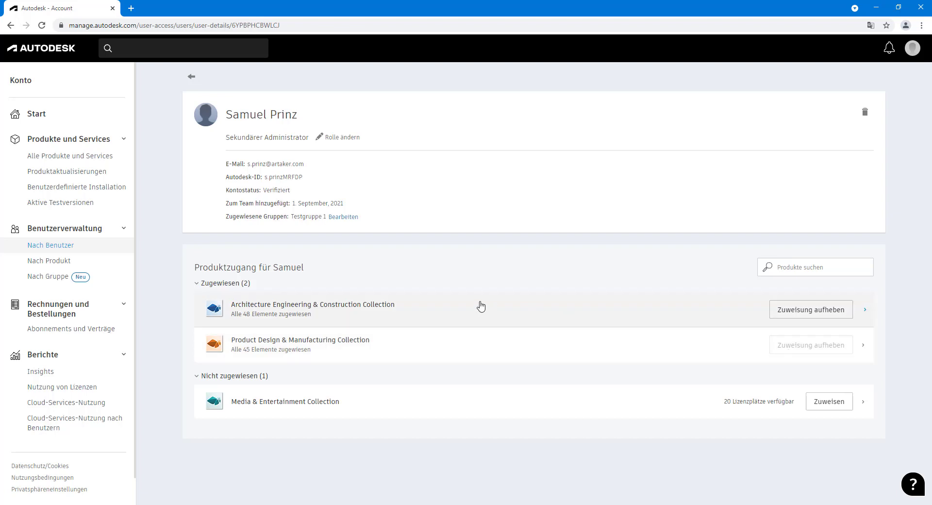
Edit the secondary administrator's assigned groups and remove the user from Testgruppe 1
click(337, 218)
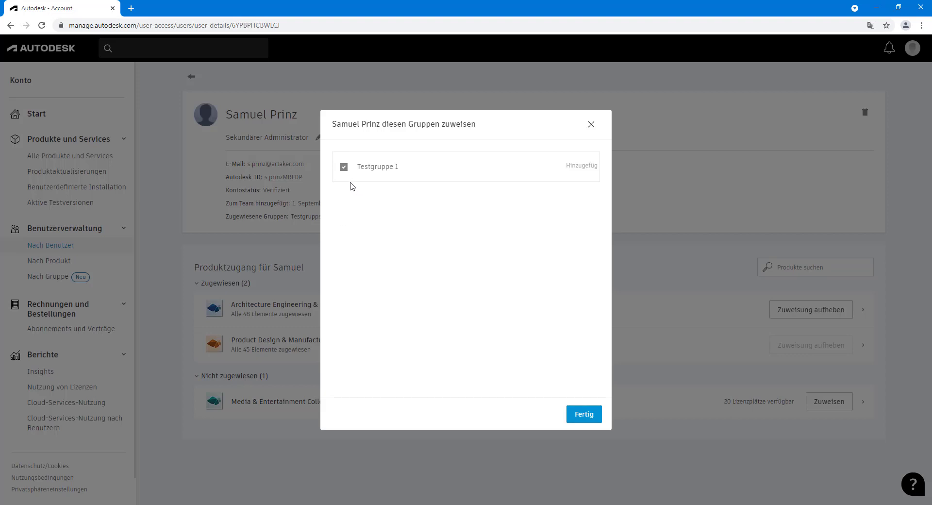
click(343, 167)
click(582, 416)
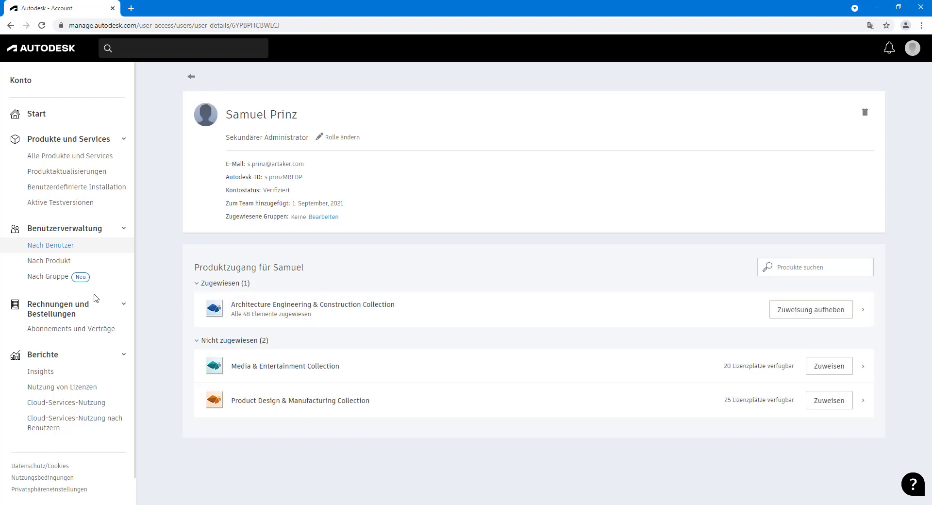
Reopen Testgruppe 1 from the group overview and check its remaining members and product assignments
click(53, 285)
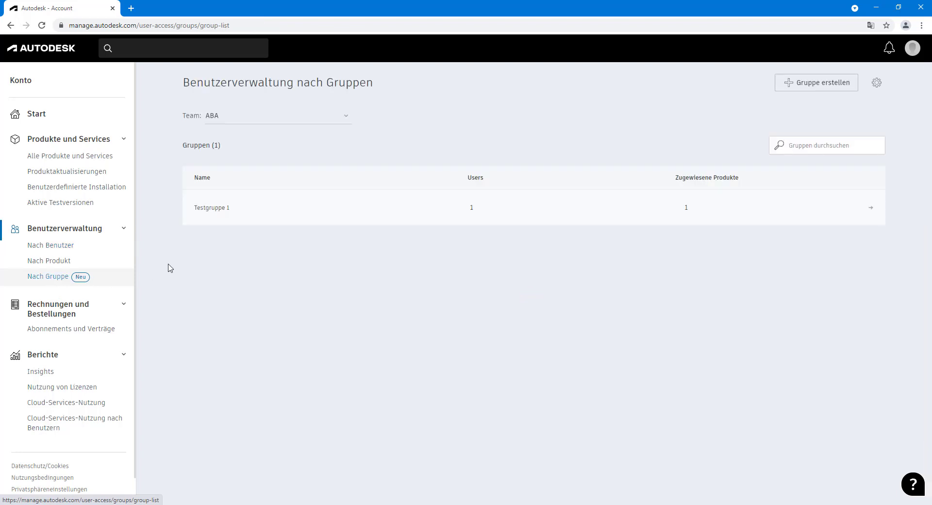
click(216, 210)
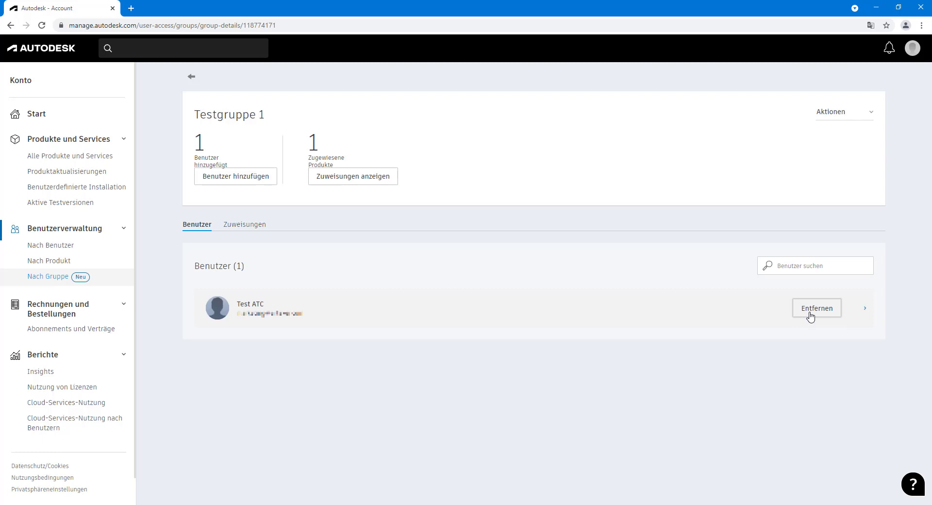
click(257, 227)
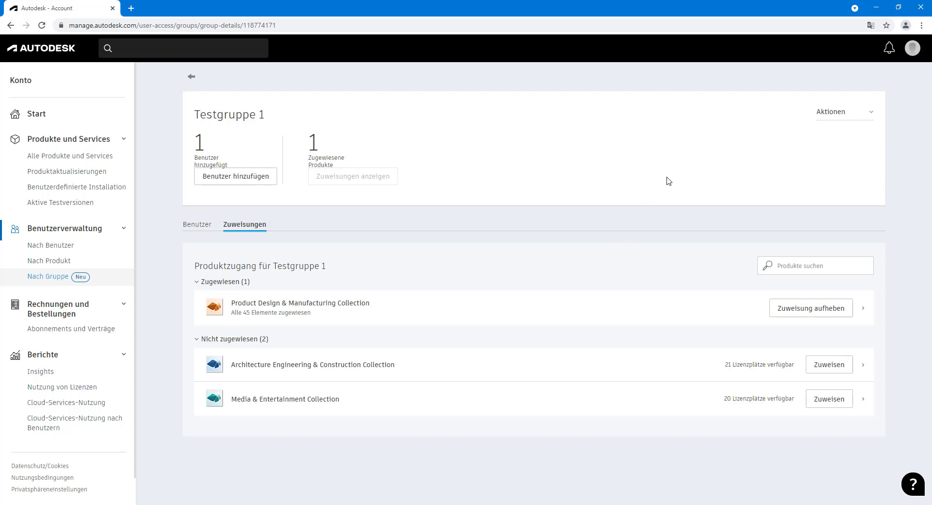
Delete the group Testgruppe 1 and confirm its deletion
click(864, 116)
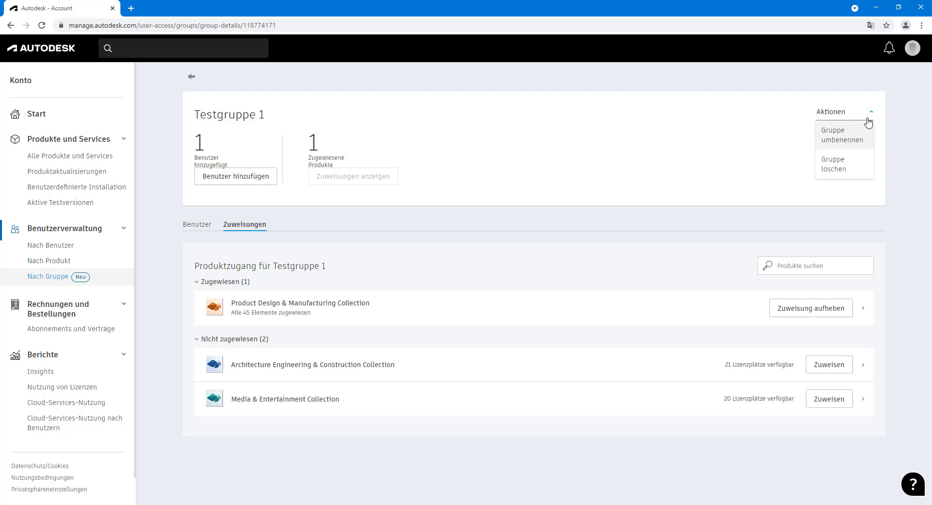
click(854, 170)
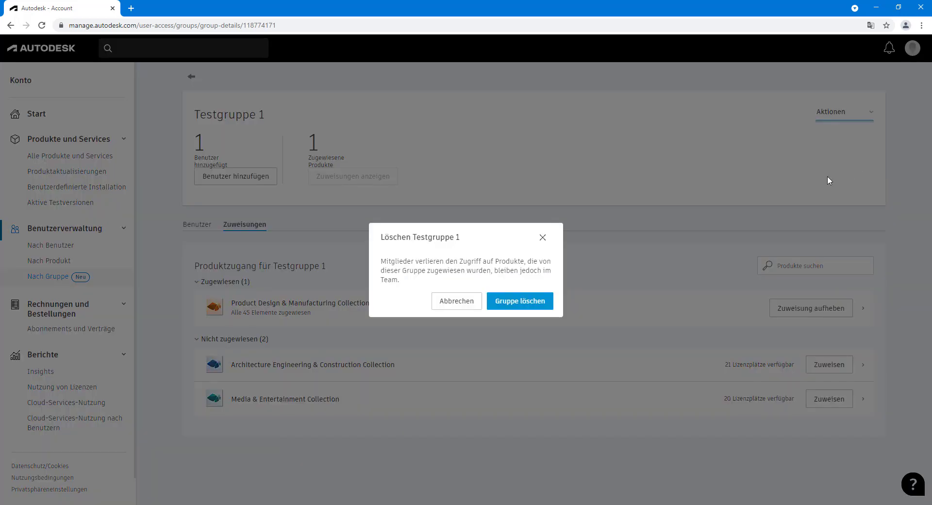
click(530, 304)
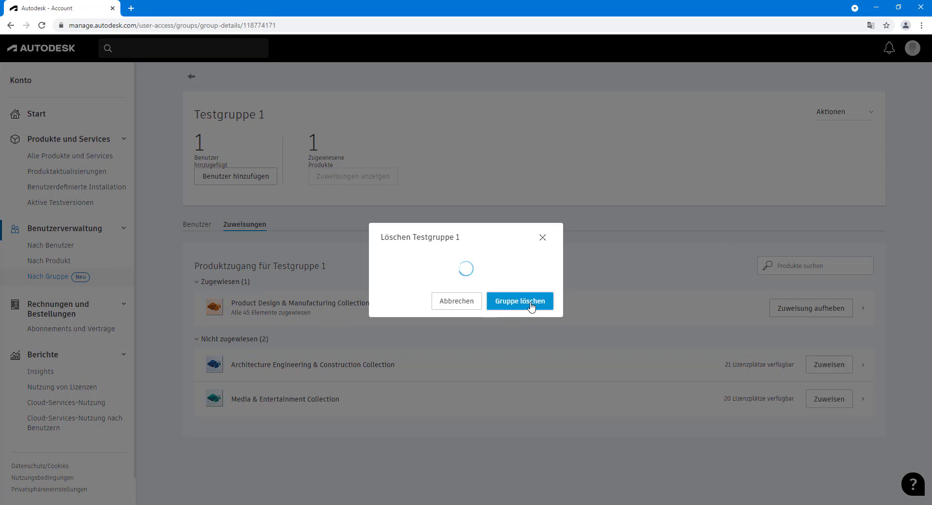